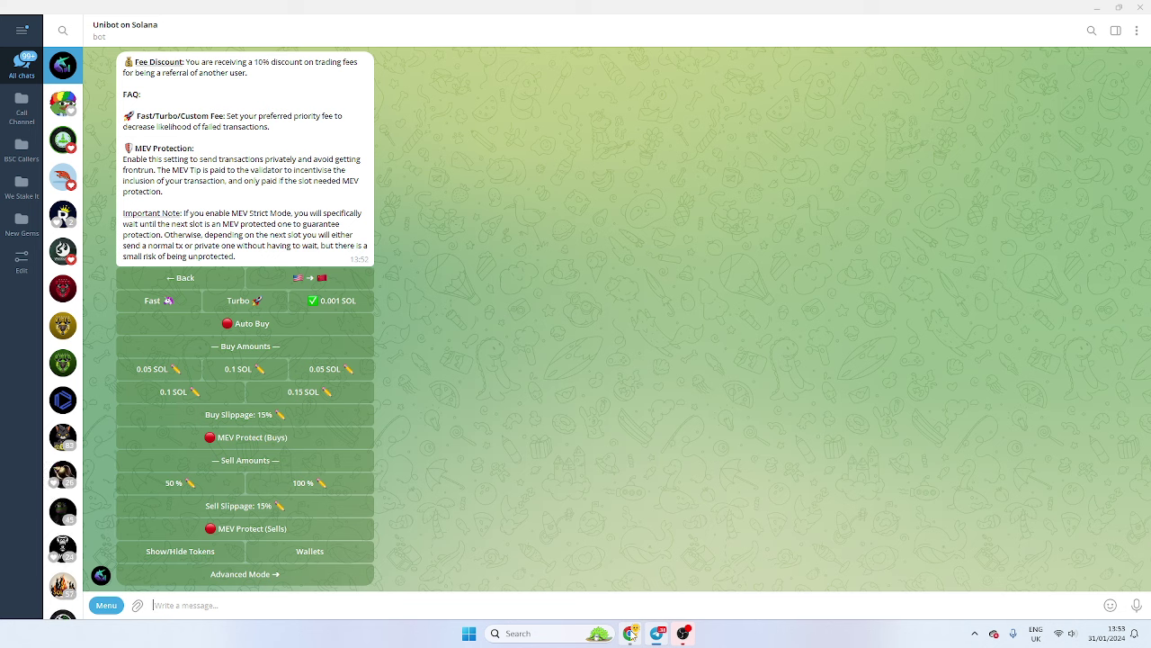
Switch to DEX Screener in the browser, open the SILKROAD/SOL pair and copy the SILKROAD token address.
left_click(630, 634)
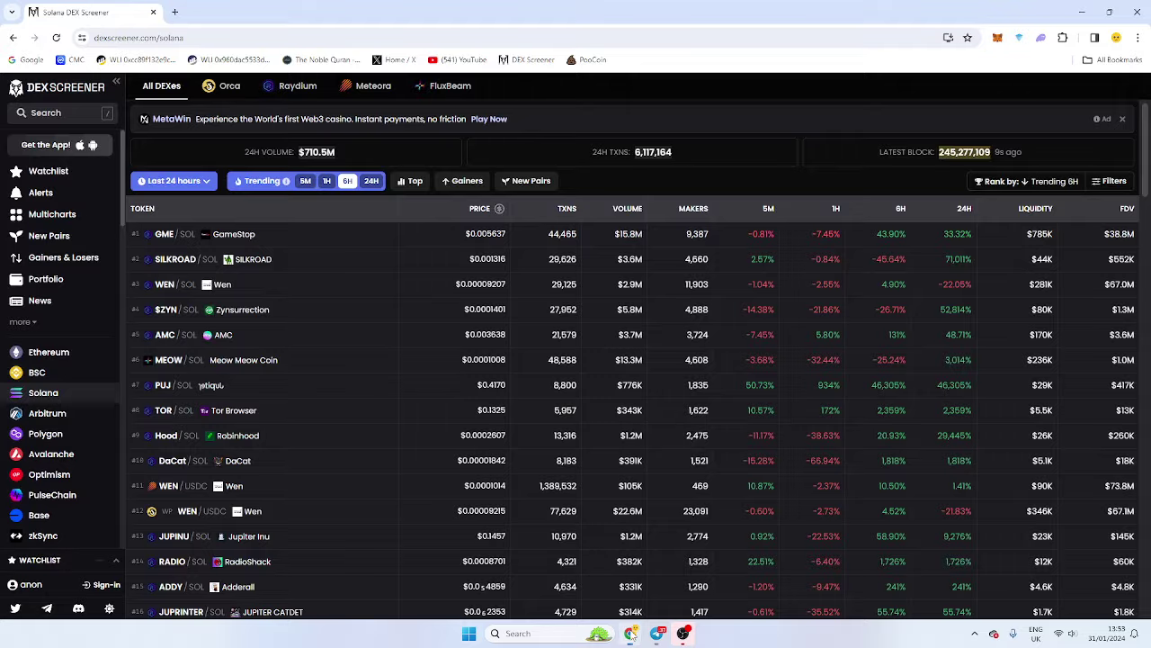
left_click(252, 260)
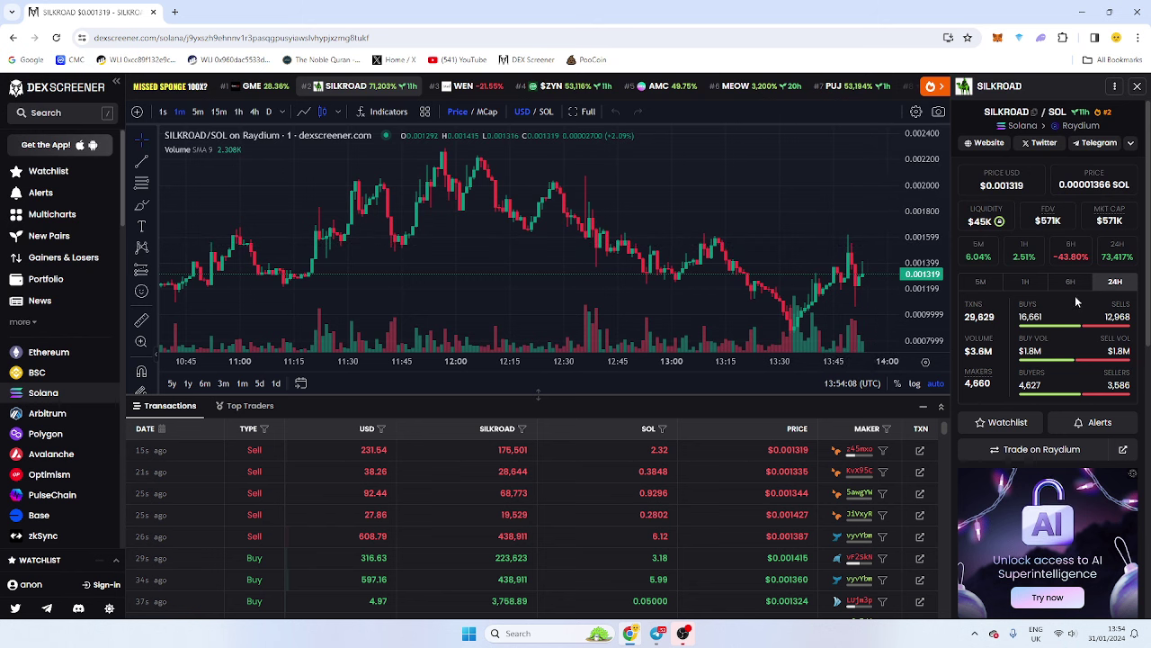
scroll(1075, 295, "down", 3)
left_click(1086, 446)
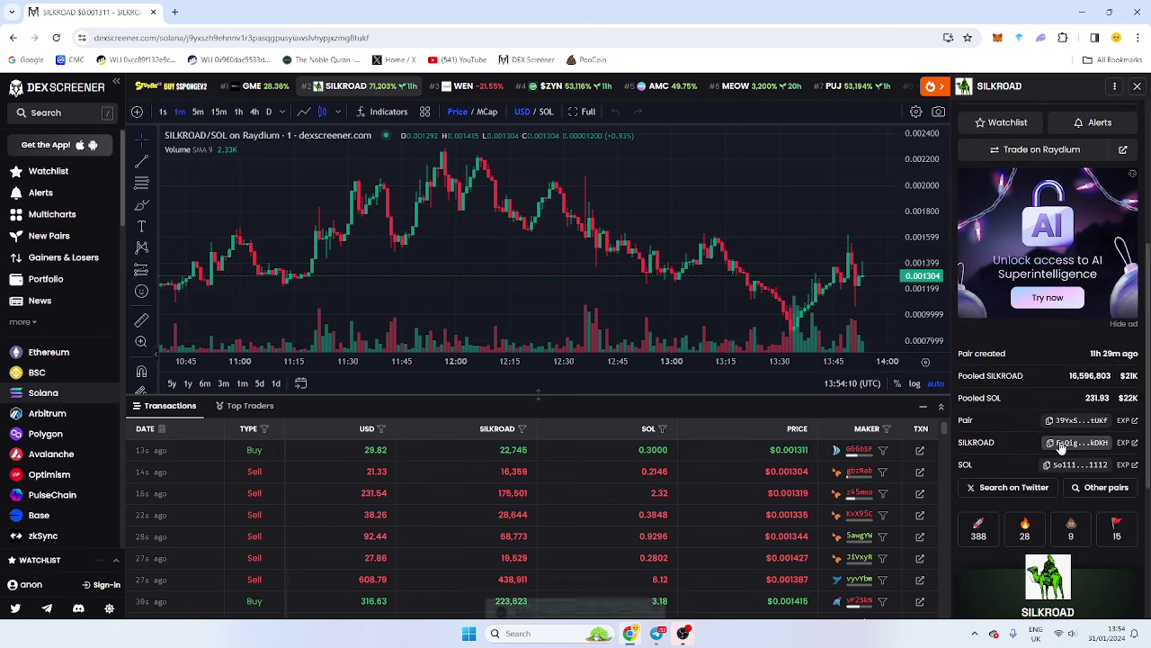
Return to the Unibot chat in Telegram, send the copied SILKROAD token address and buy 0.05 SOL of it.
left_click(658, 633)
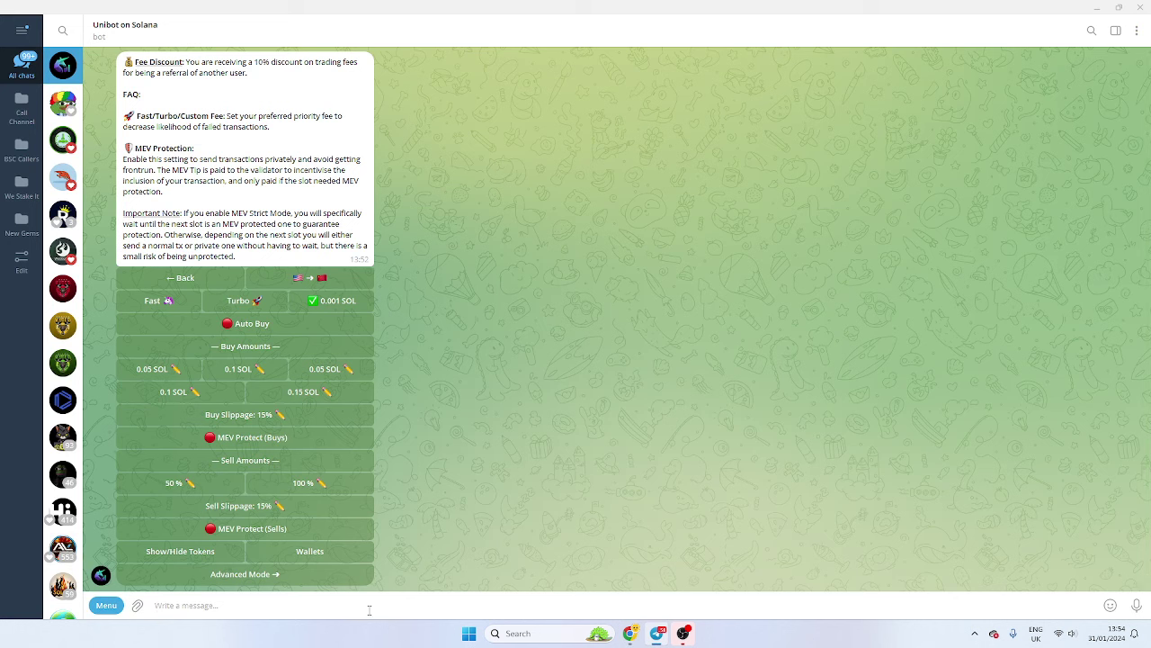
key("ctrl+v")
key("Return")
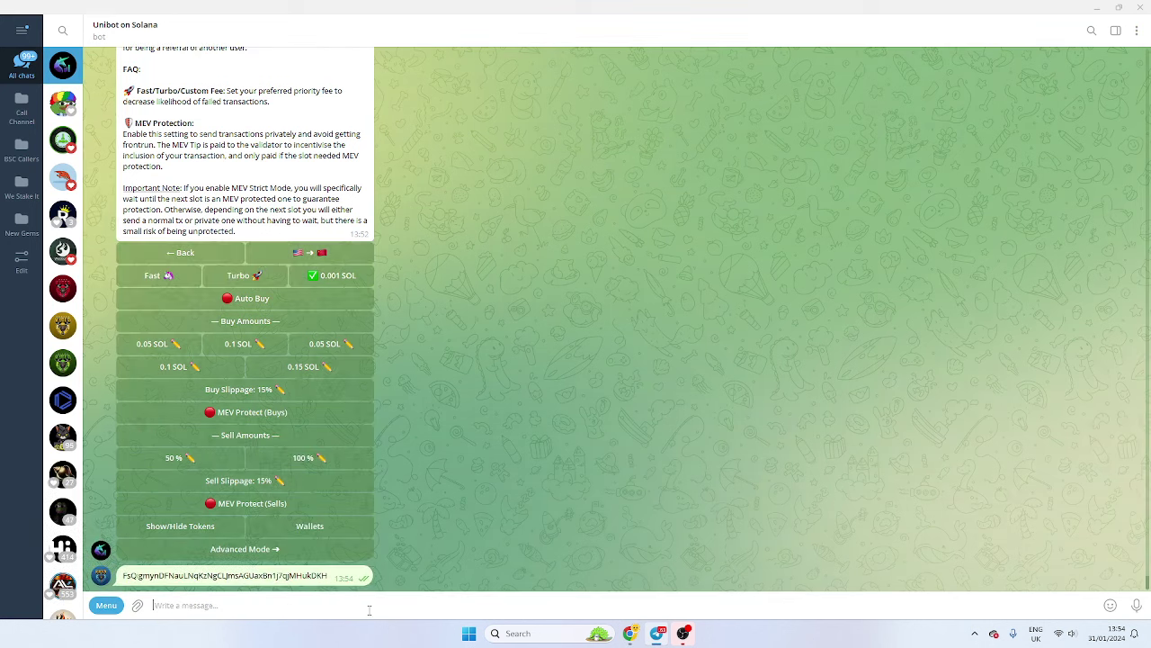
left_click(159, 574)
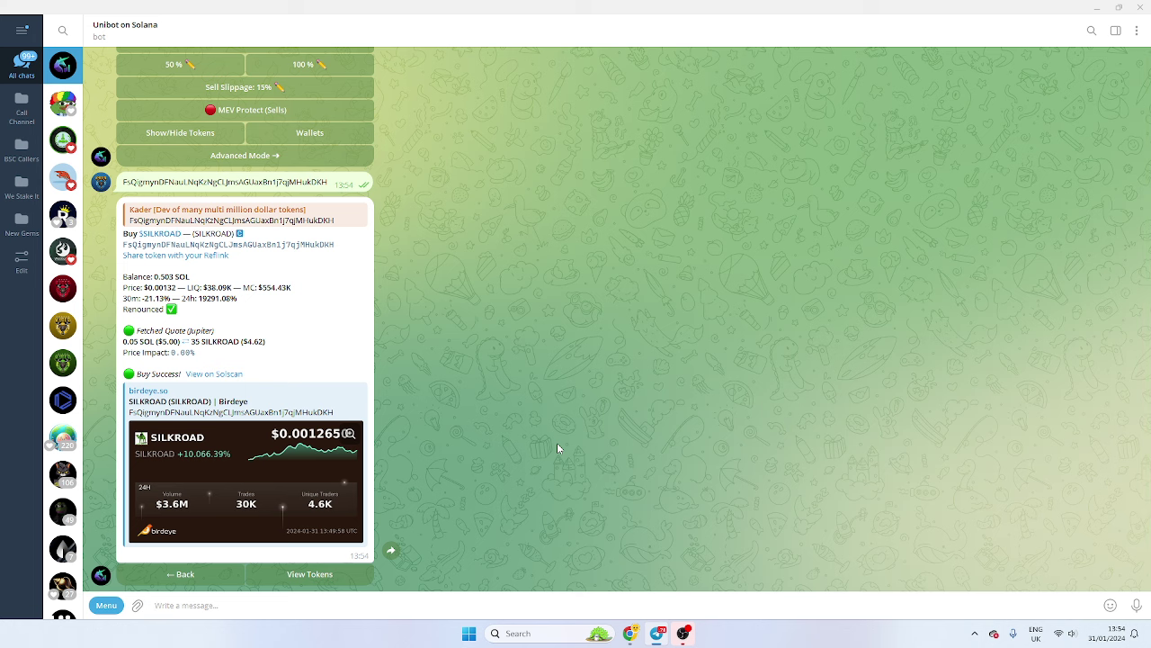
View the owned tokens after the SILKROAD purchase and refresh the position several times to check its profit and loss.
left_click(336, 583)
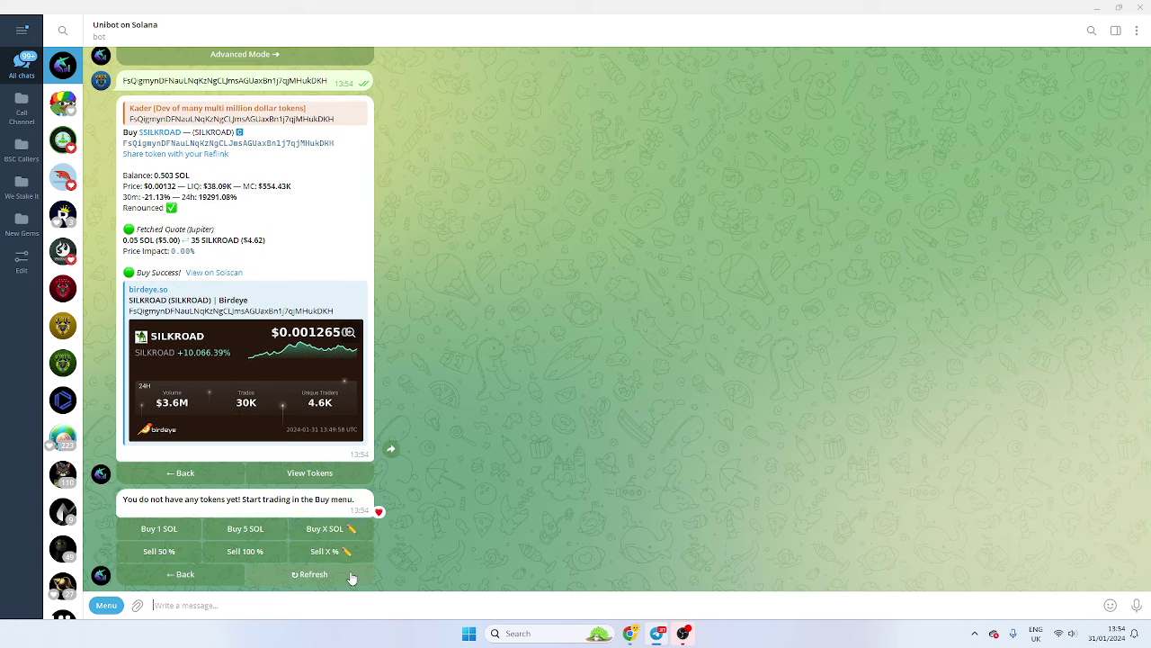
left_click(352, 578)
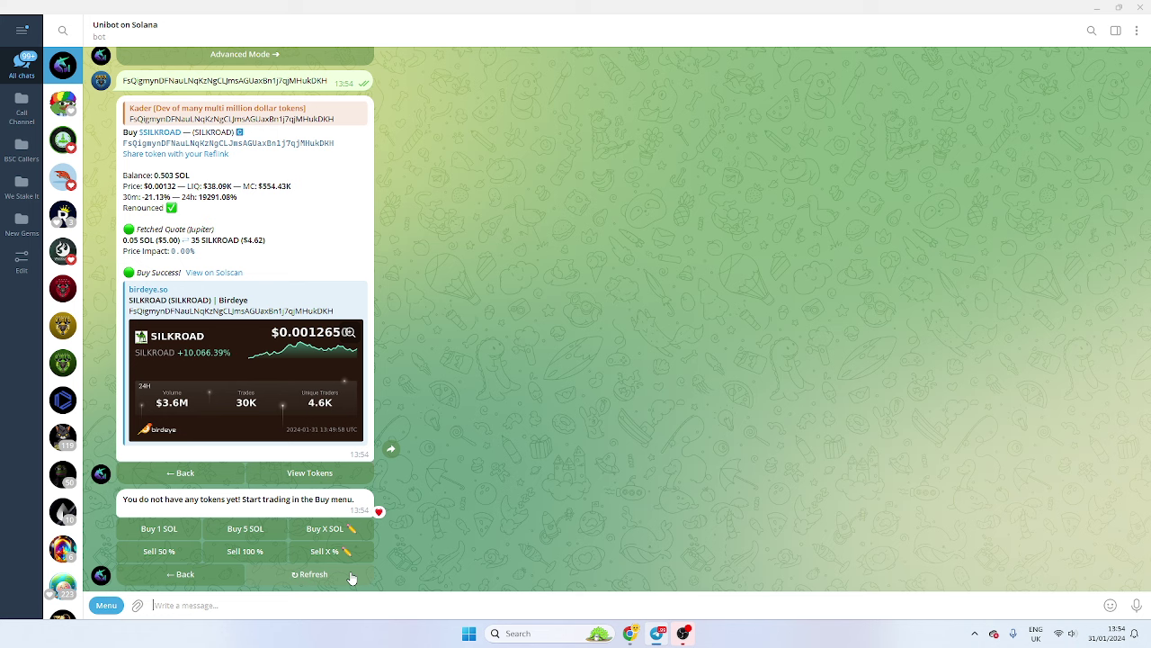
left_click(342, 577)
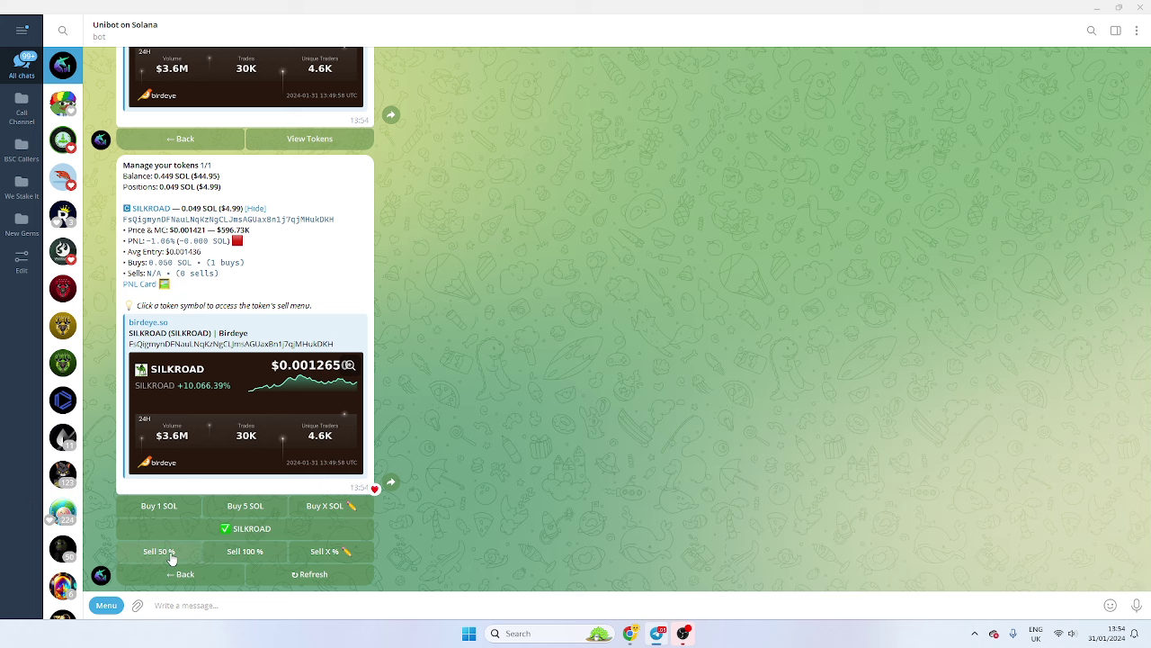
left_click(244, 550)
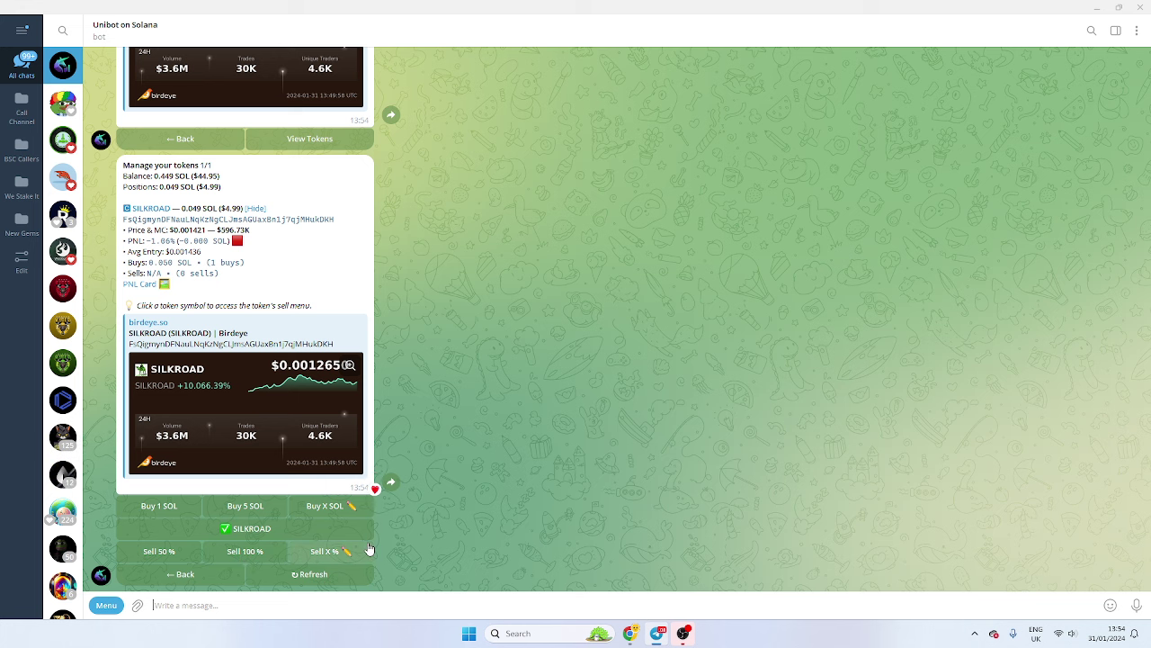
left_click(310, 574)
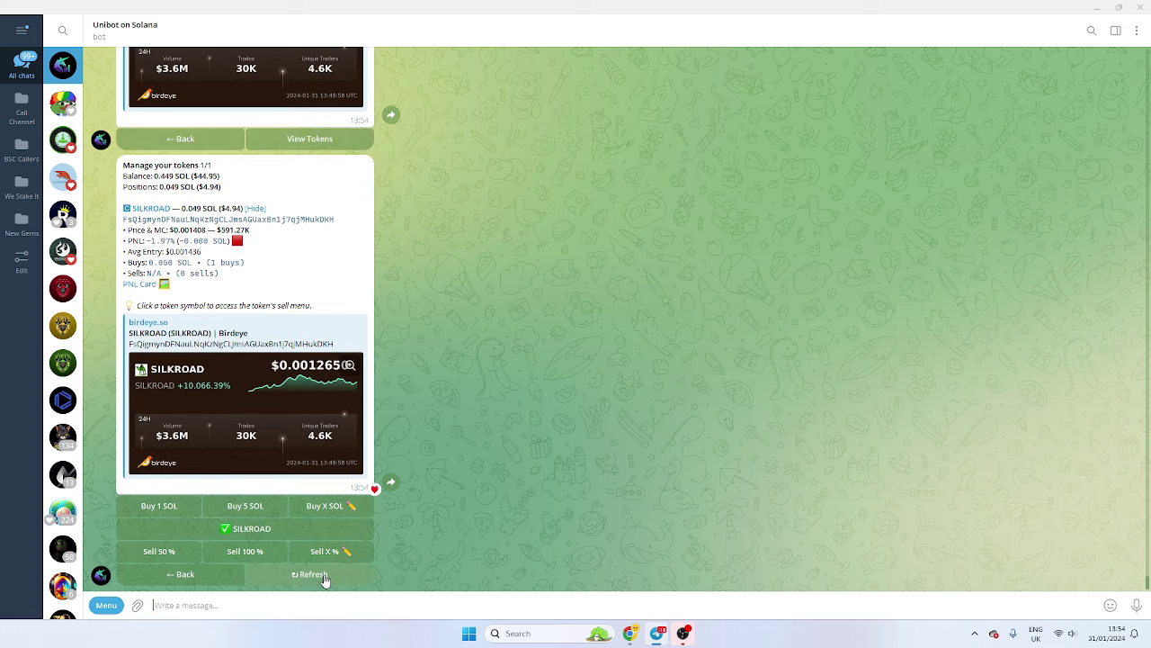
left_click(324, 576)
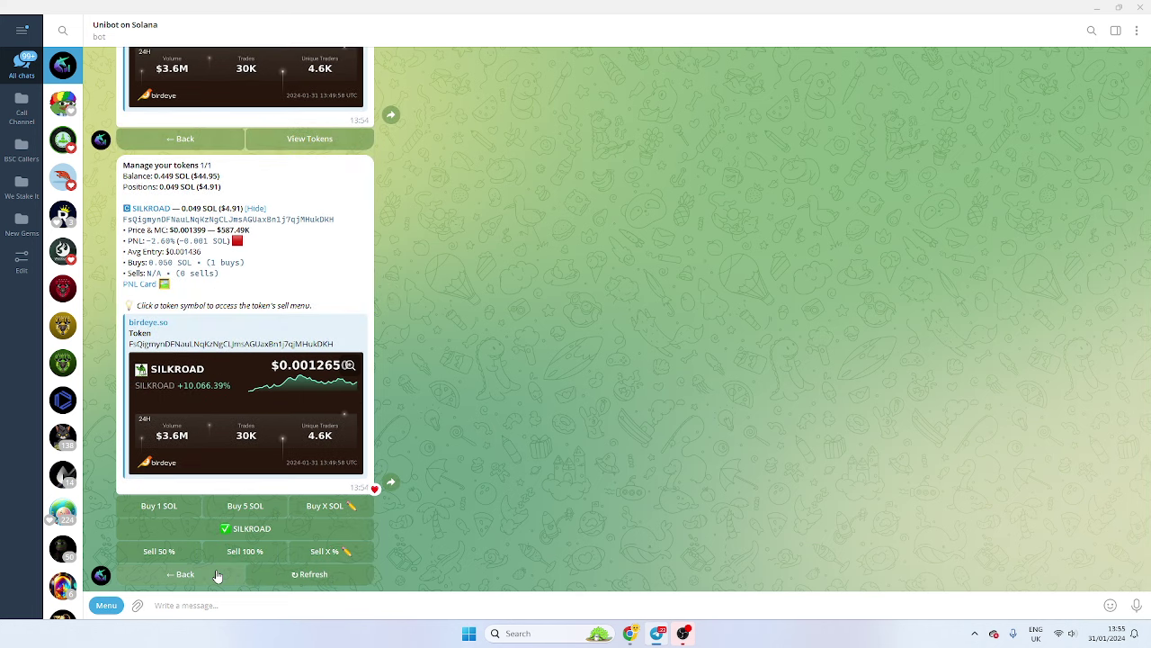
Send the /start command to the bot and open its settings to review the trading options.
type("/")
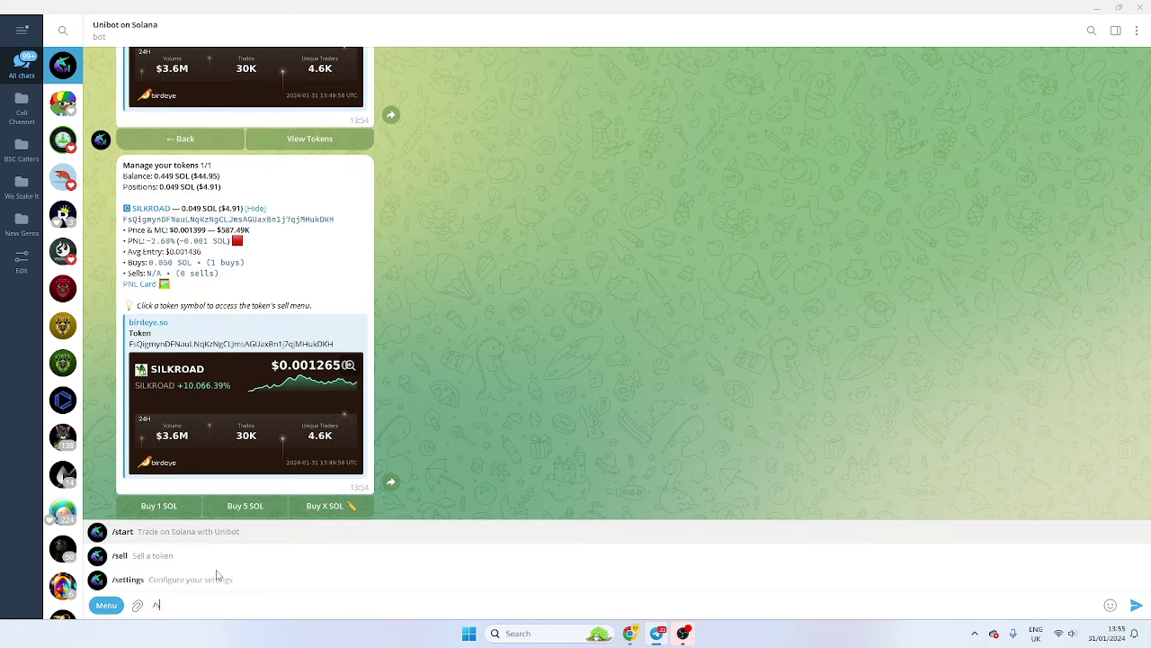
type("start")
key("Return")
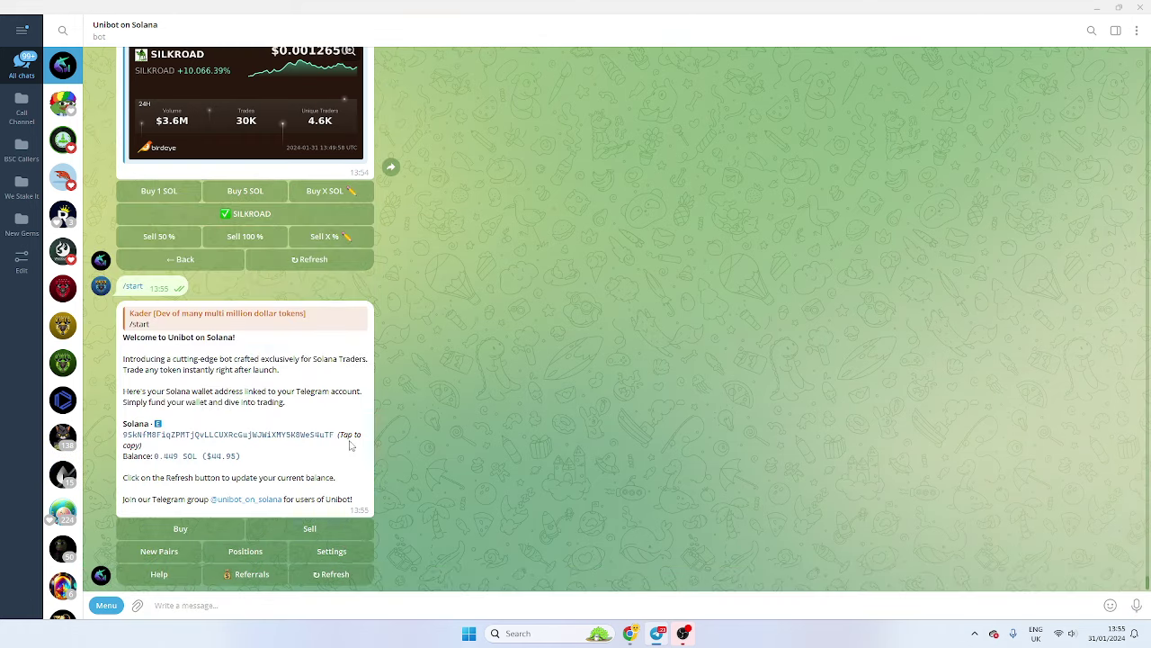
left_click(331, 548)
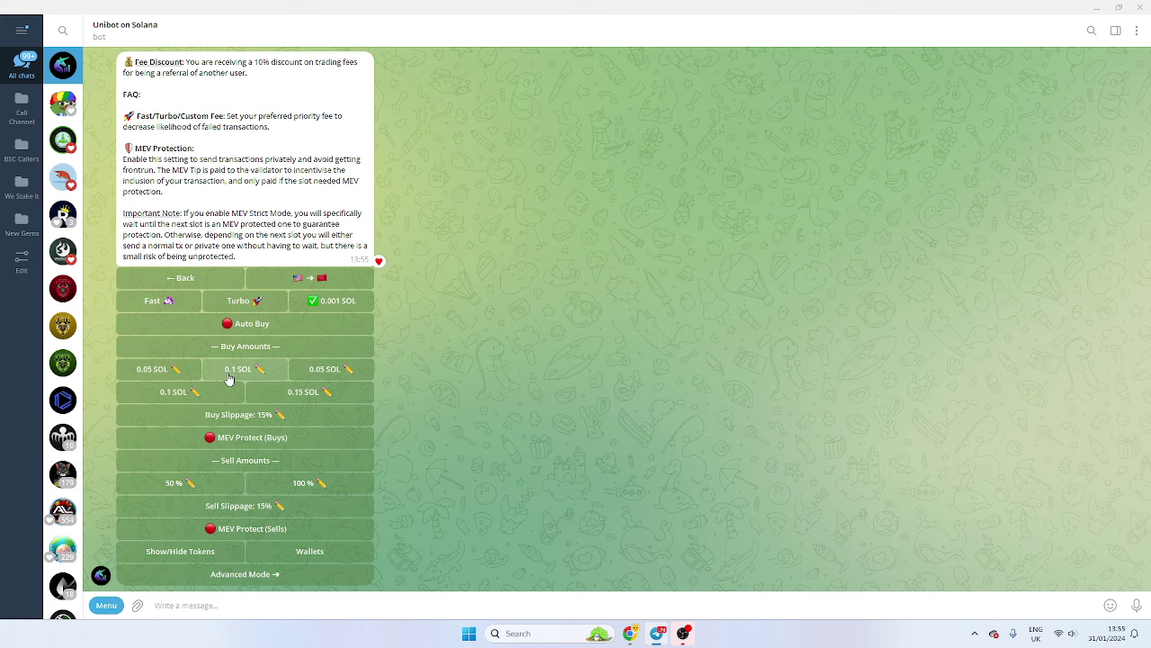
Send the SILKROAD token address again to look at its buy amounts, and go back to the bot's main menu.
key("ctrl+v")
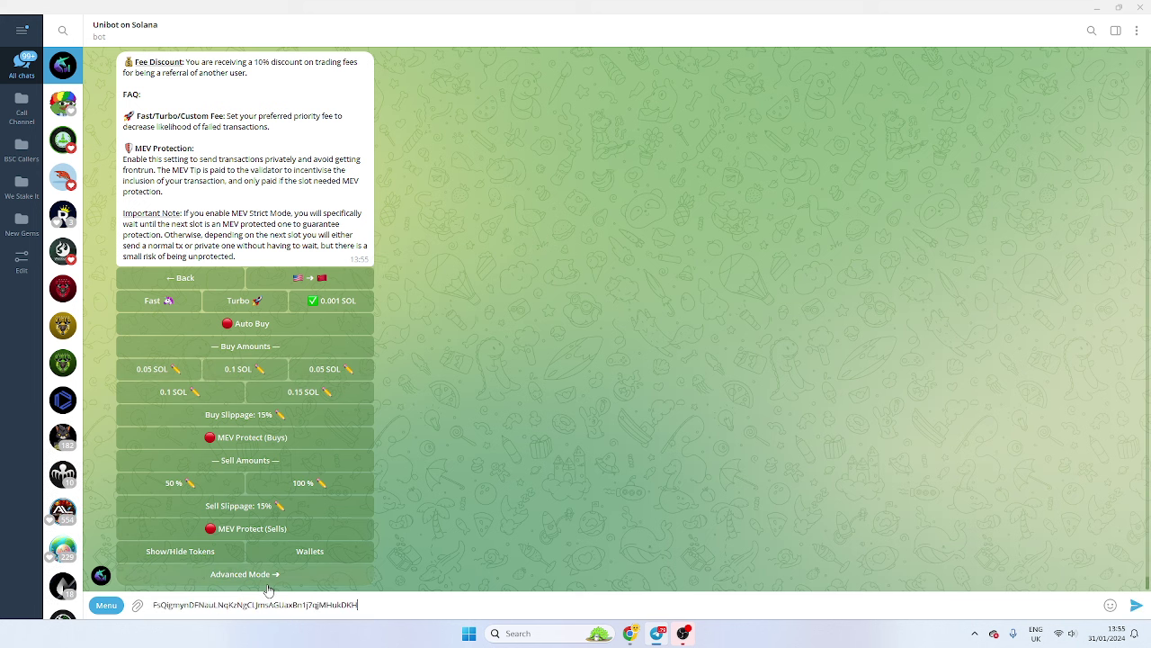
key("Return")
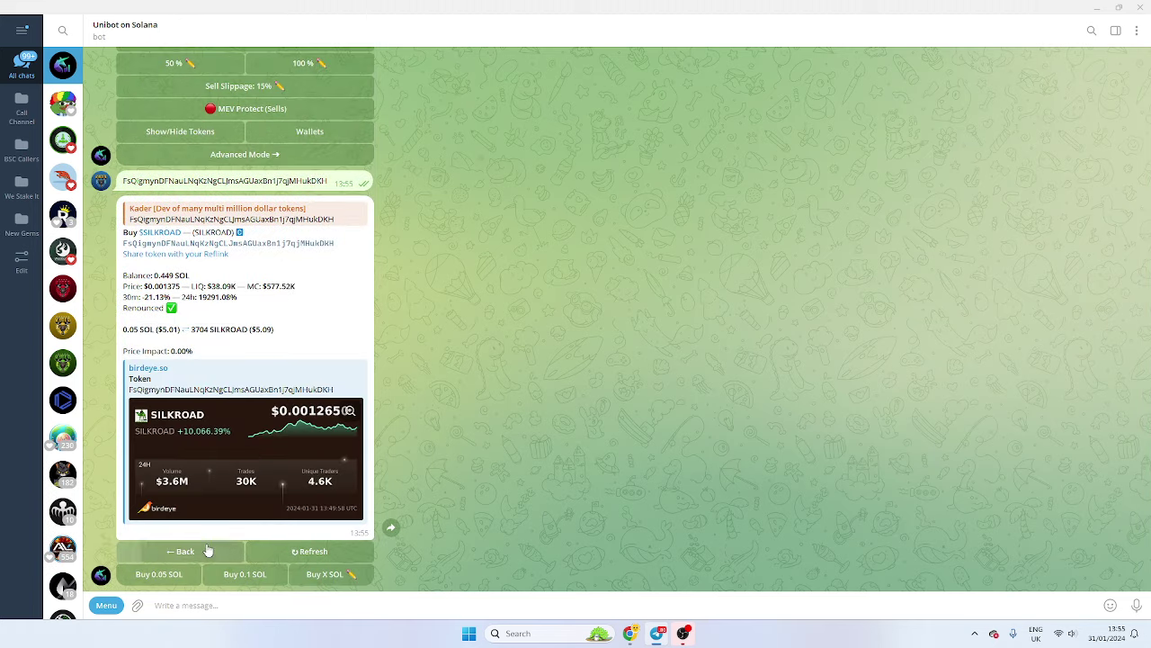
left_click(184, 550)
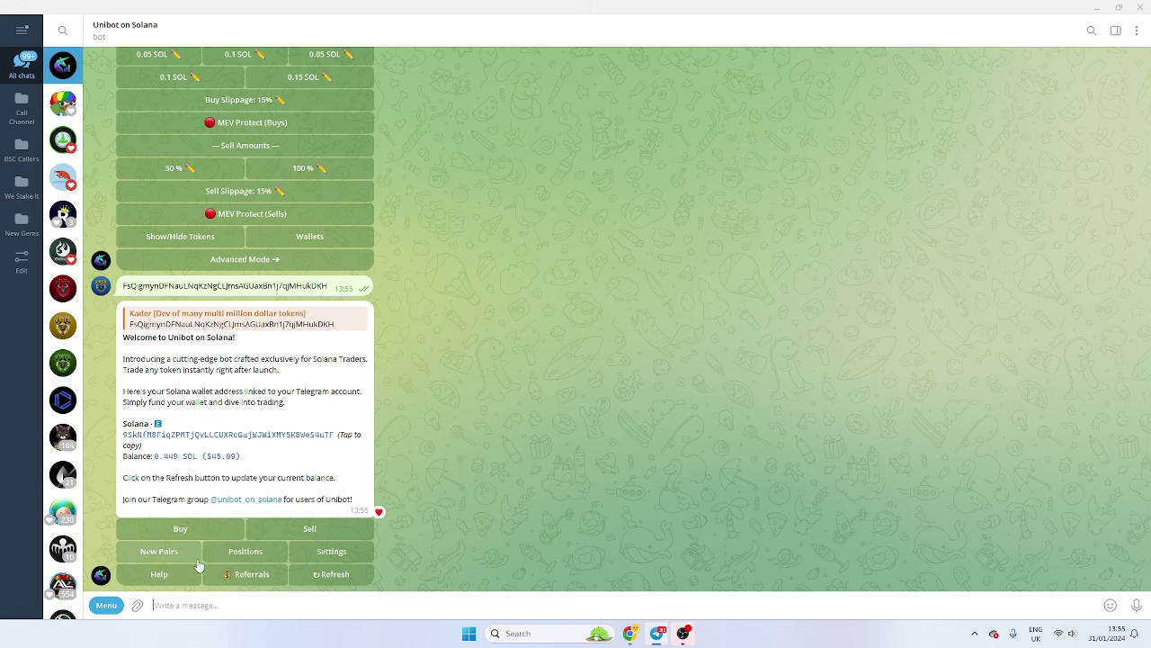
Run /start, examine the buy and sell settings, and run /start again to return to the main menu.
left_click(108, 605)
left_click(126, 496)
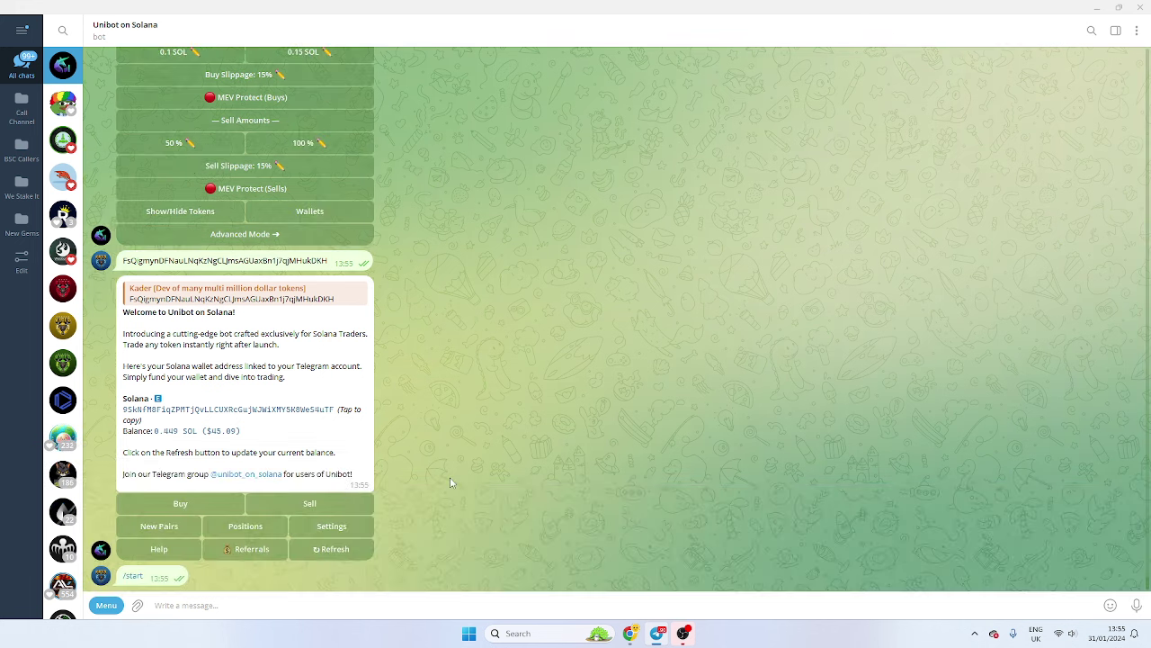
left_click(331, 550)
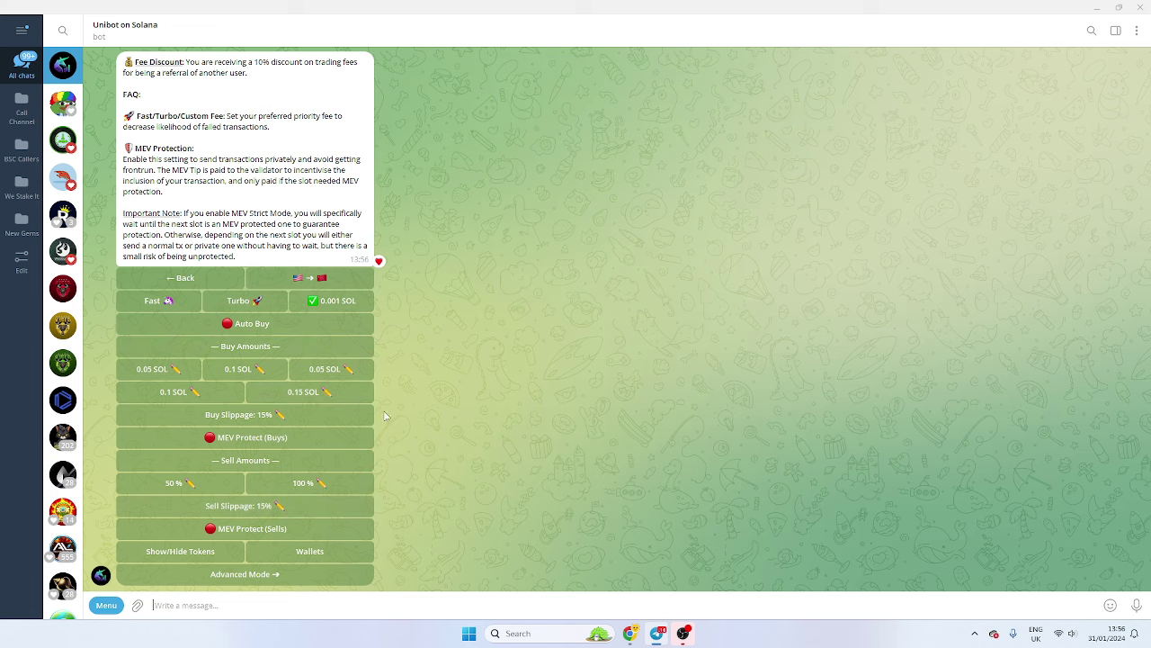
left_click(106, 605)
left_click(132, 500)
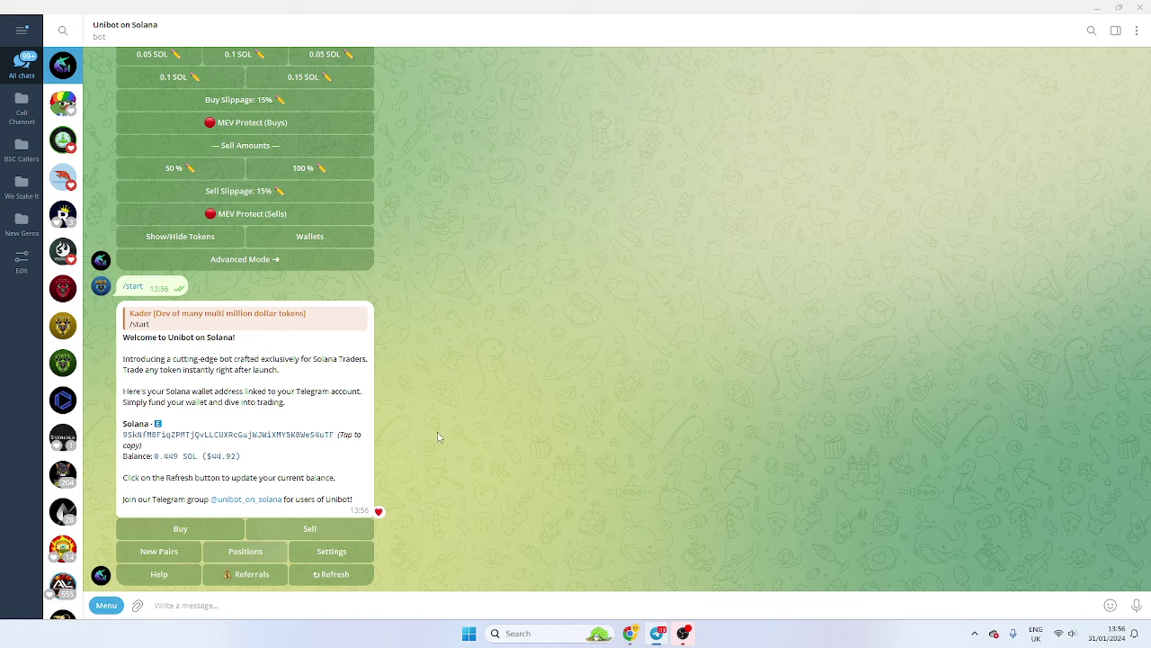
Switch to DEX Screener in the browser, open the trending PUJ/SOL pair and copy the PUJ token address.
key("alt+Tab")
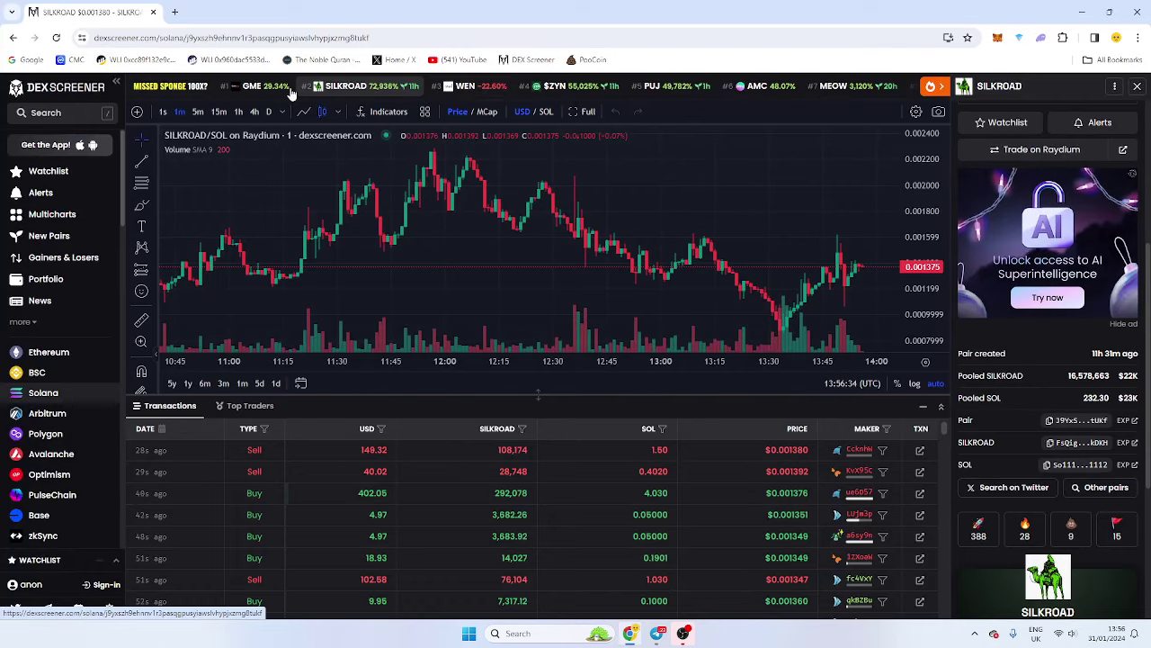
left_click(673, 86)
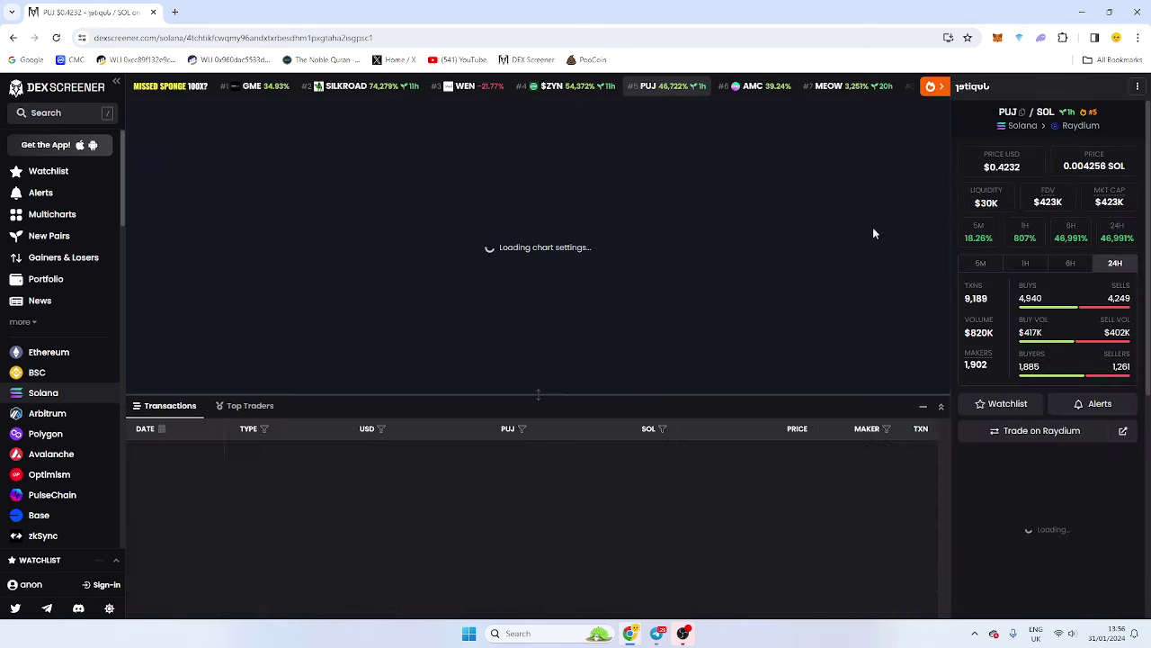
scroll(1061, 477, "down", 3)
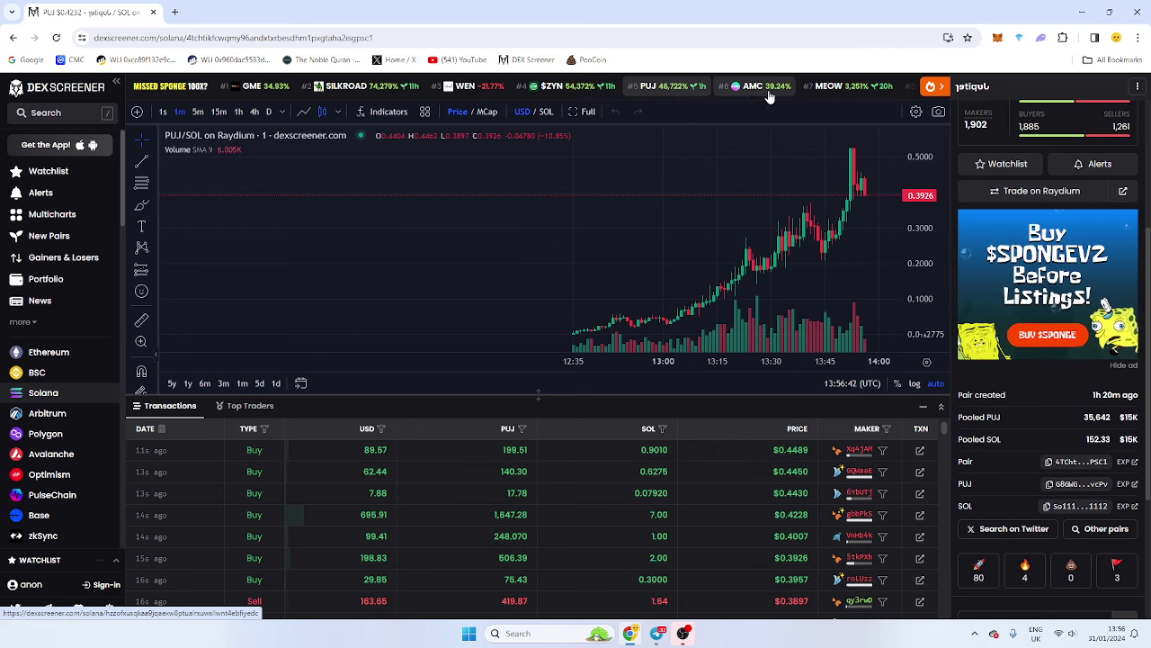
left_click(1049, 483)
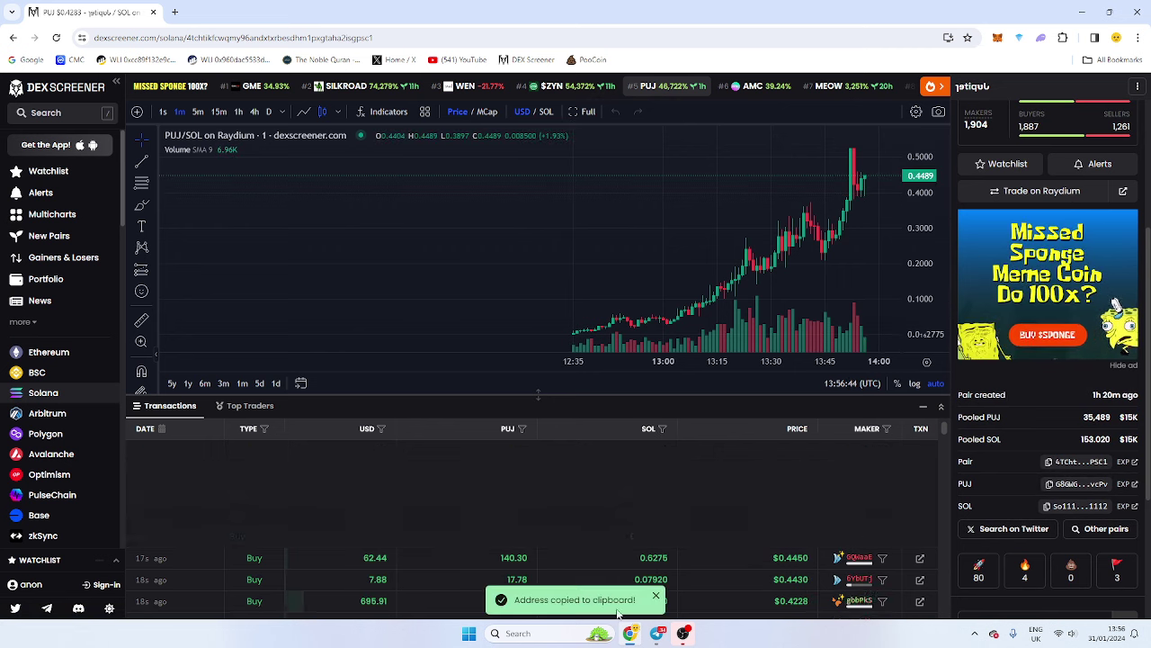
Switch back to the Unibot chat in Telegram, send the copied PUJ token address and buy 0.05 SOL of it.
left_click(656, 633)
key("ctrl+v")
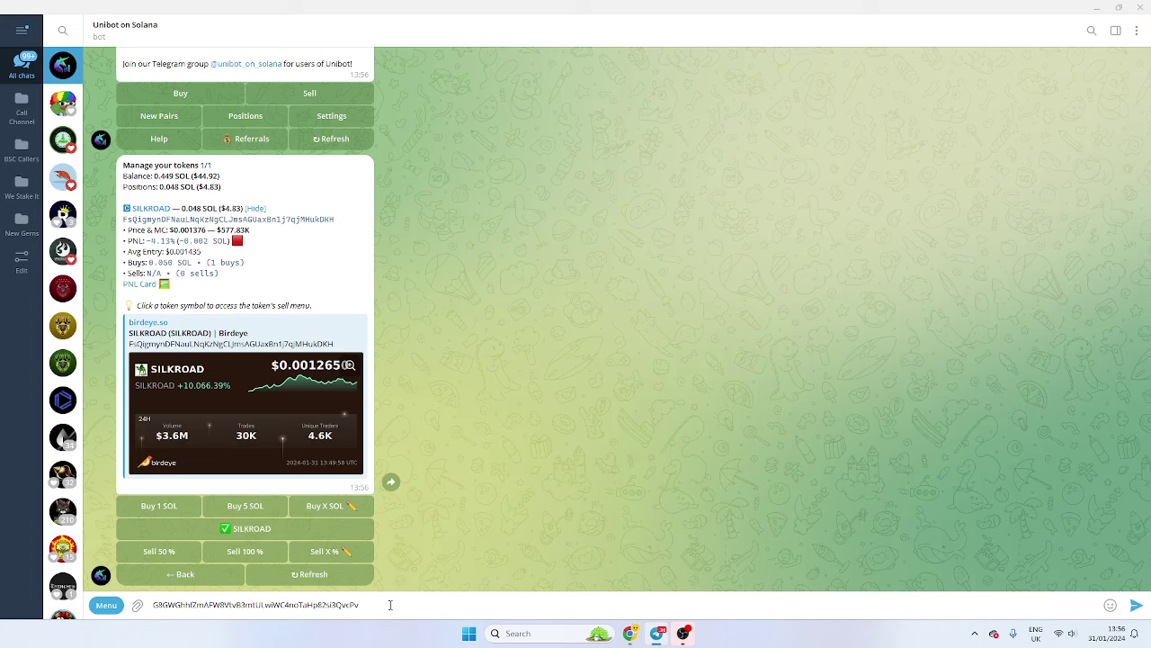
key("Return")
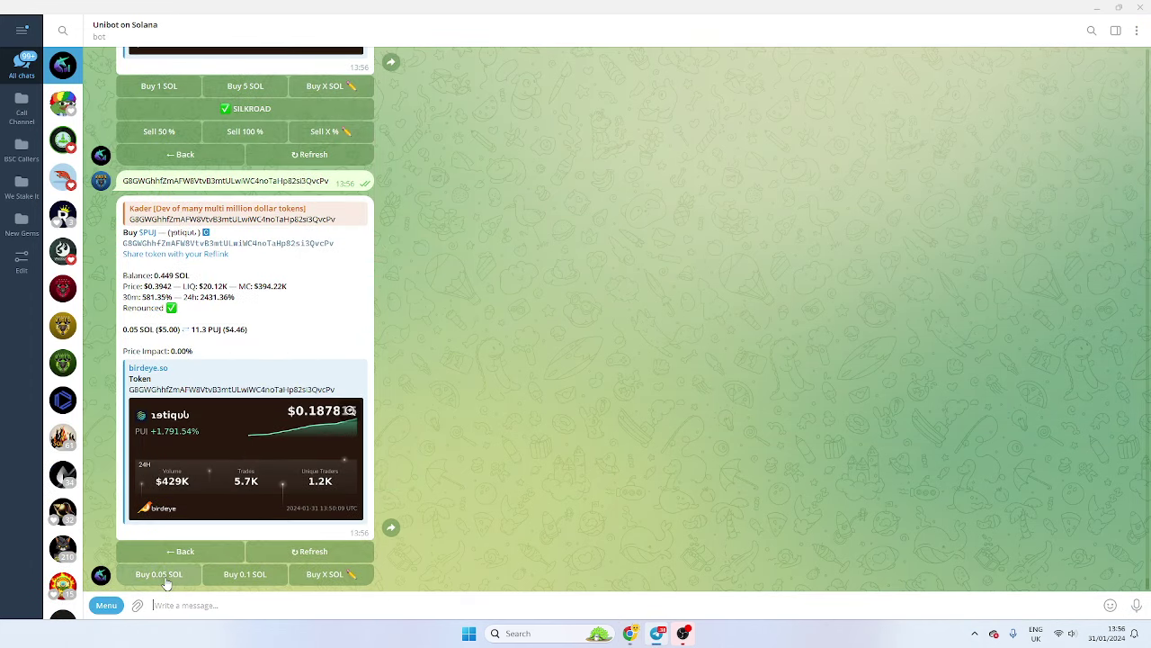
left_click(158, 574)
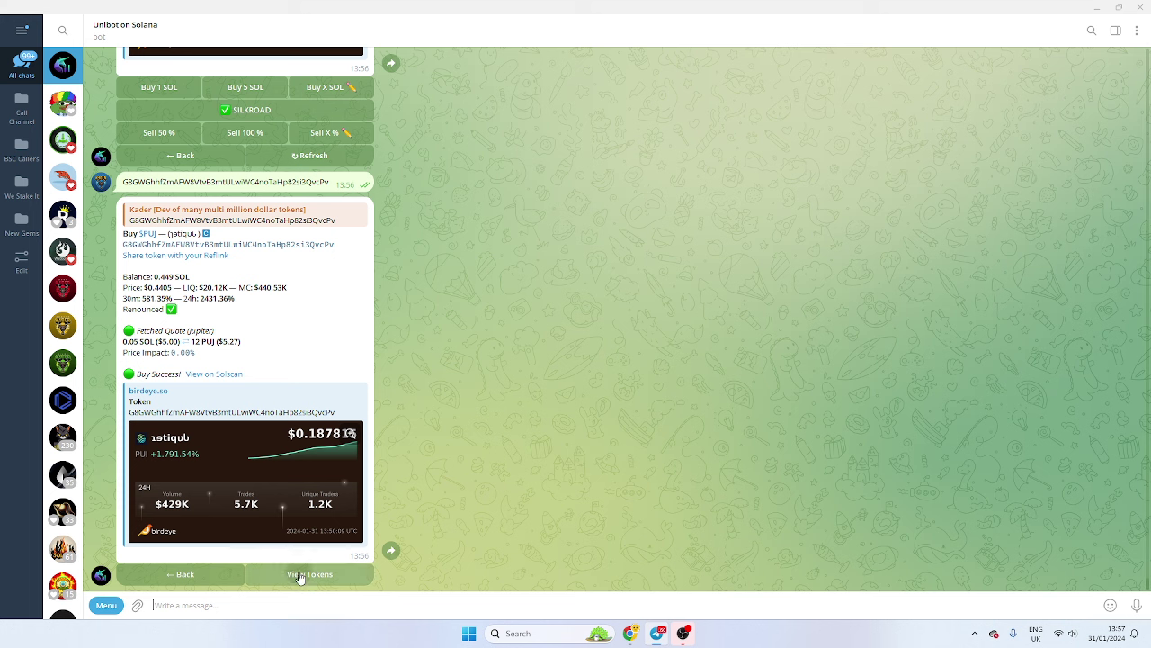
View the owned tokens after the PUJ purchase and refresh the list repeatedly to compare the PUJ and SILKROAD positions.
left_click(301, 575)
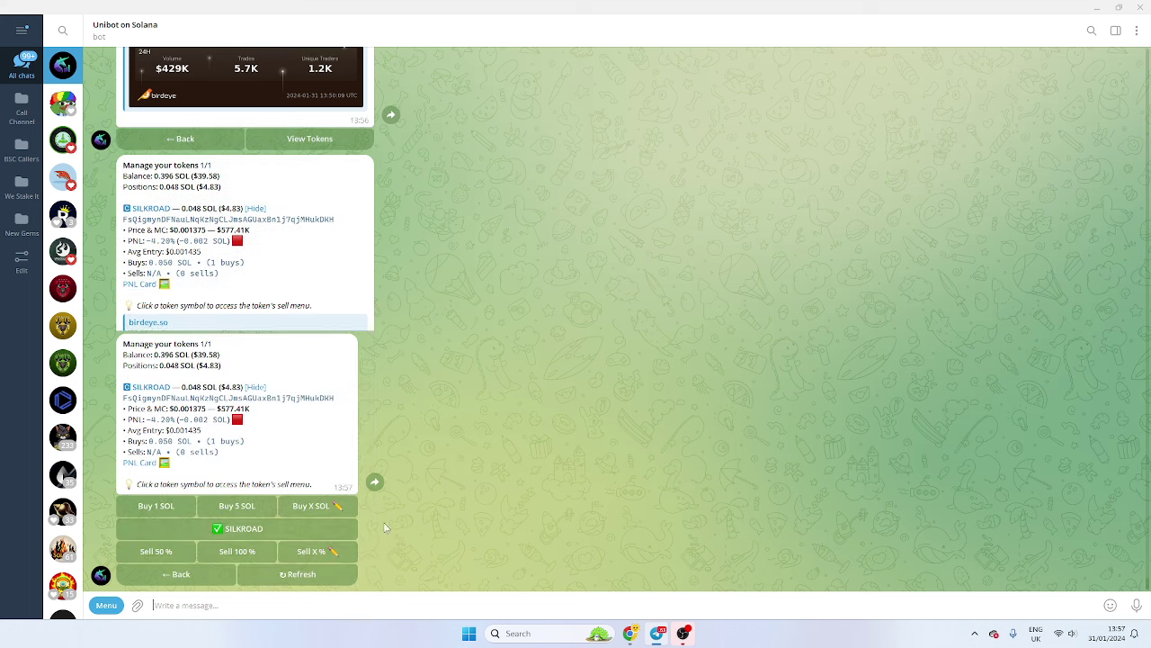
left_click(313, 578)
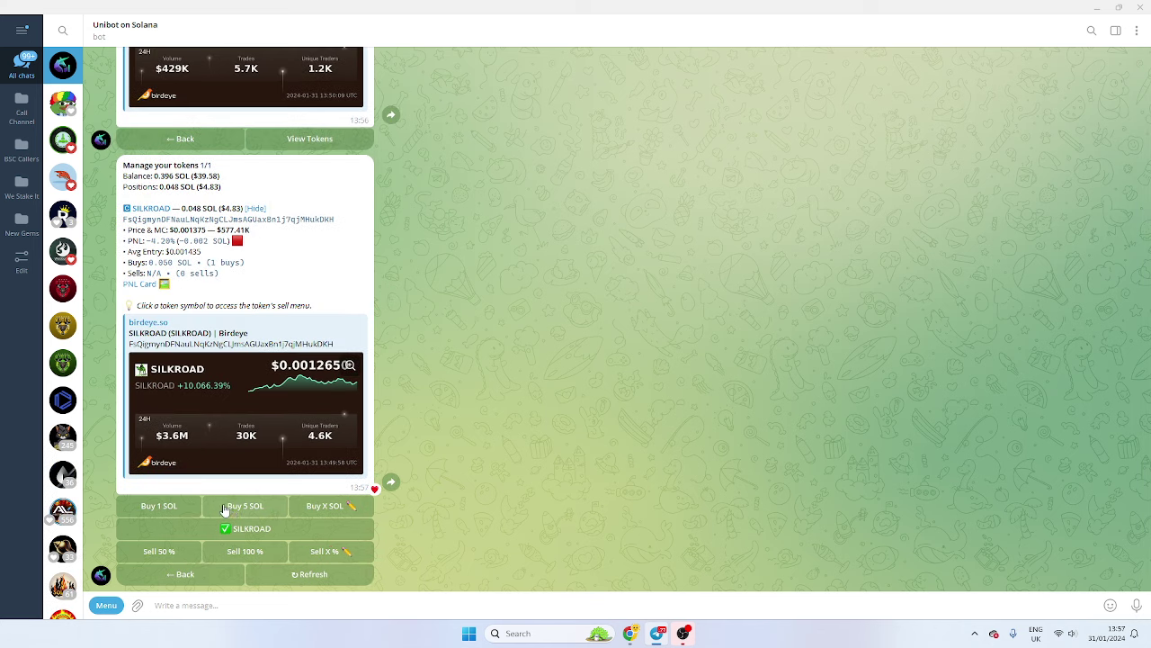
left_click(306, 579)
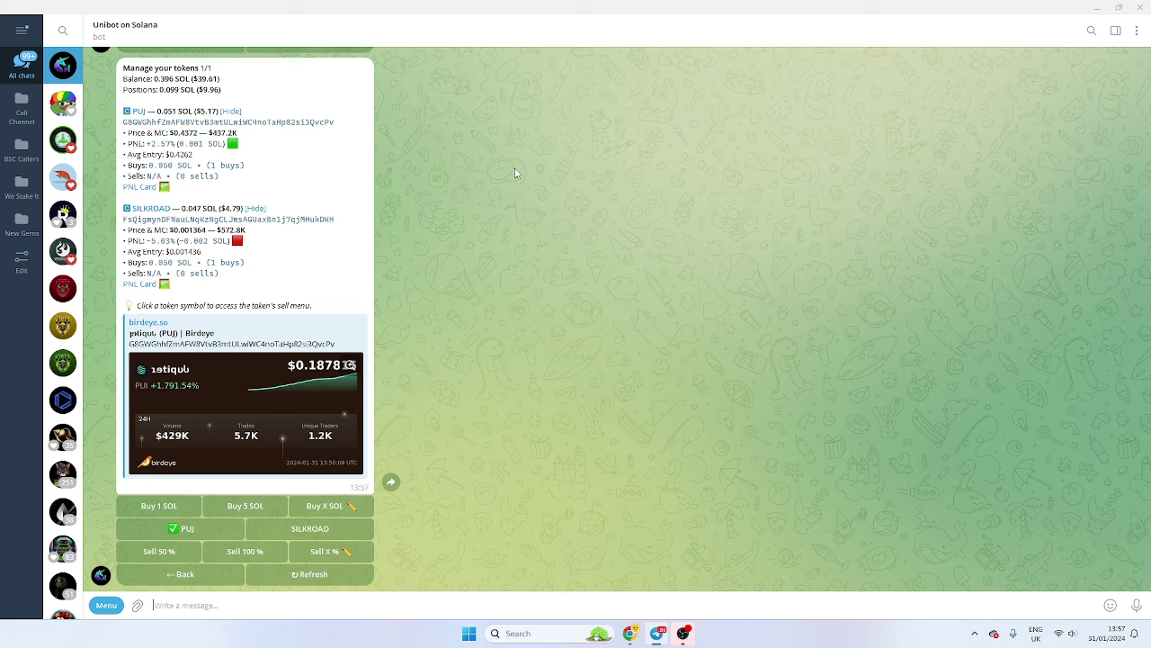
left_click(307, 575)
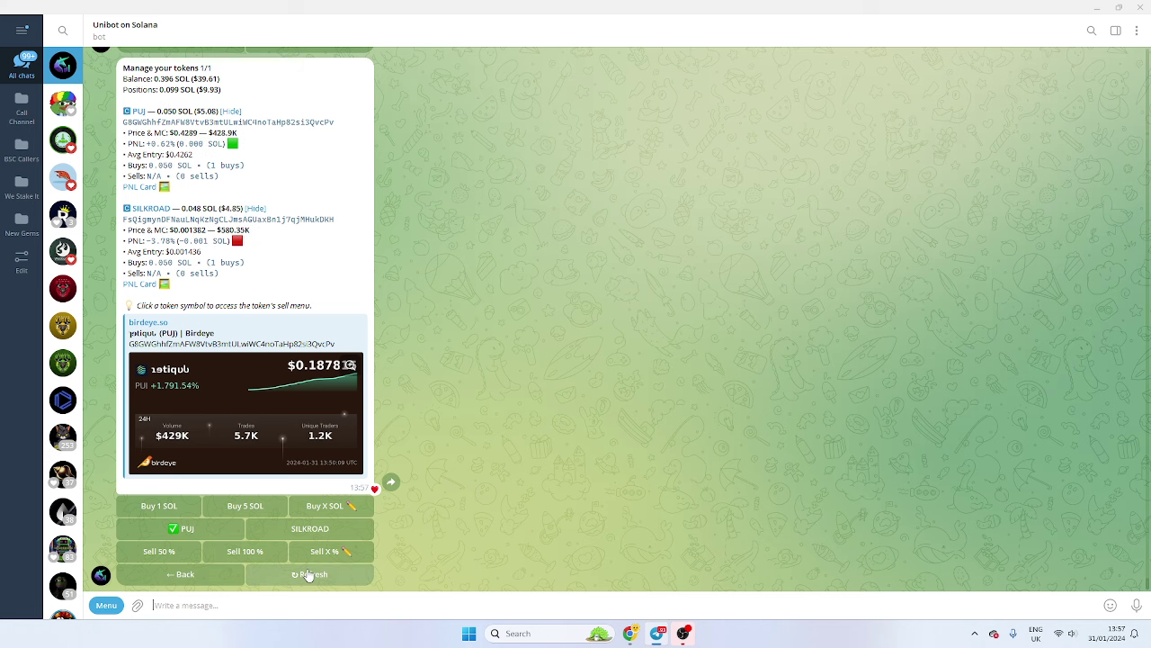
left_click(306, 575)
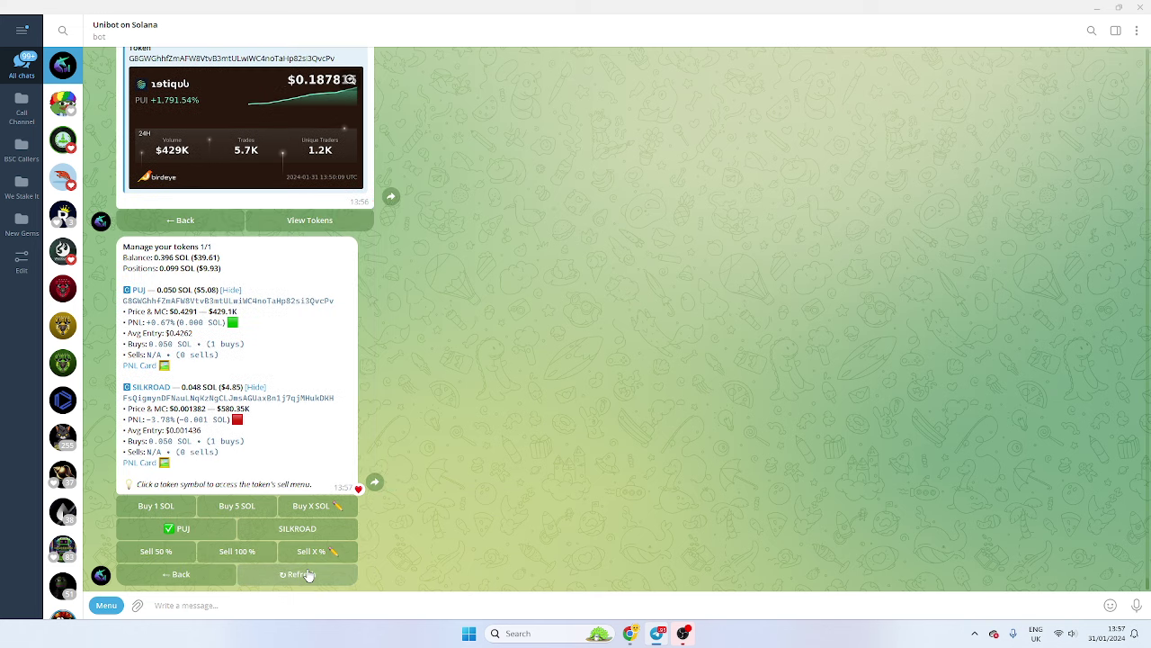